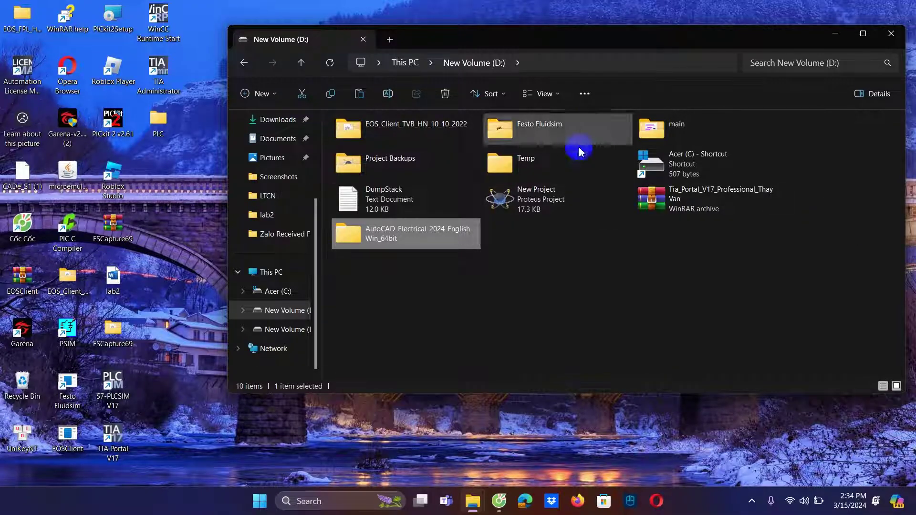
# Step: Maximize File Explorer, open the nested AutoCAD_Electrical_2024_English_Win_64bit folders and select Setup
pyautogui.doubleClick(579, 35)
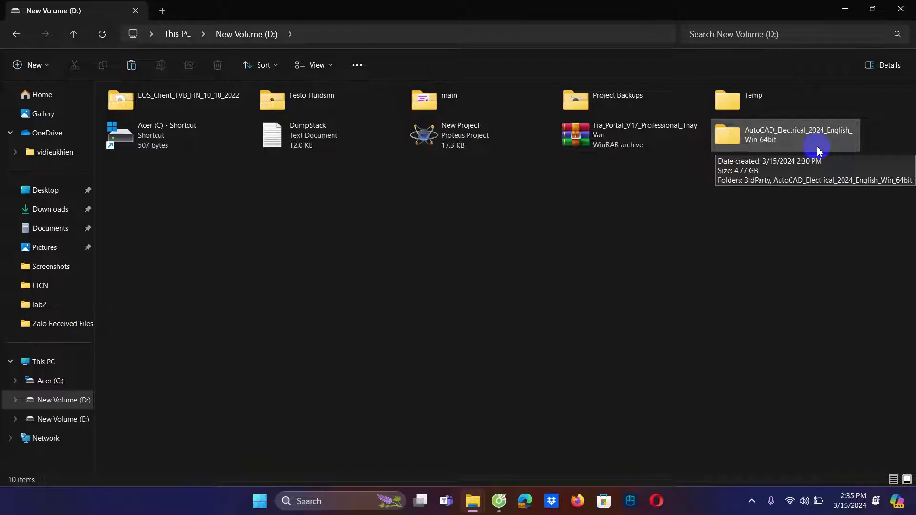
pyautogui.doubleClick(753, 151)
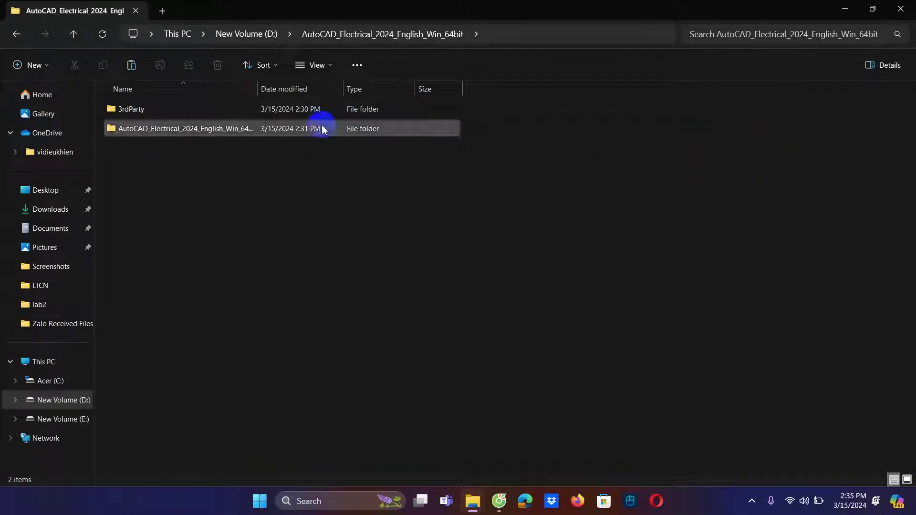
pyautogui.doubleClick(178, 135)
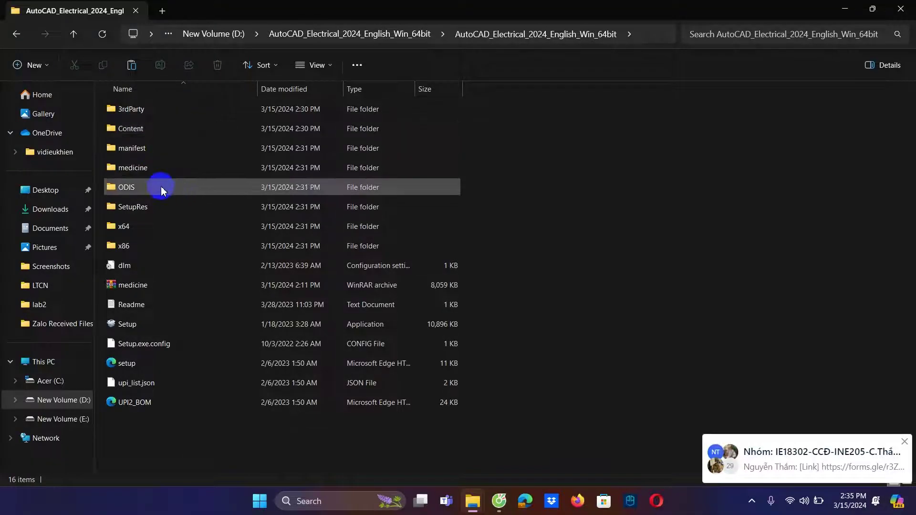
pyautogui.click(161, 363)
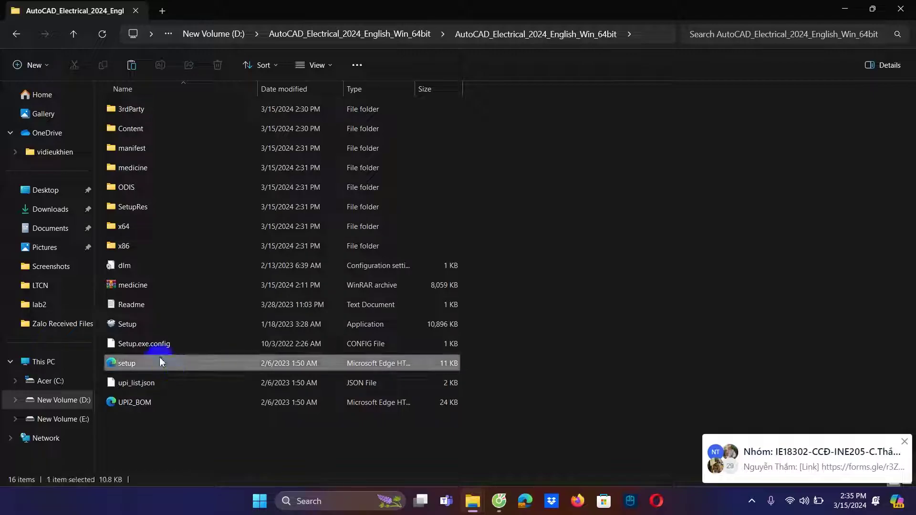
pyautogui.click(144, 329)
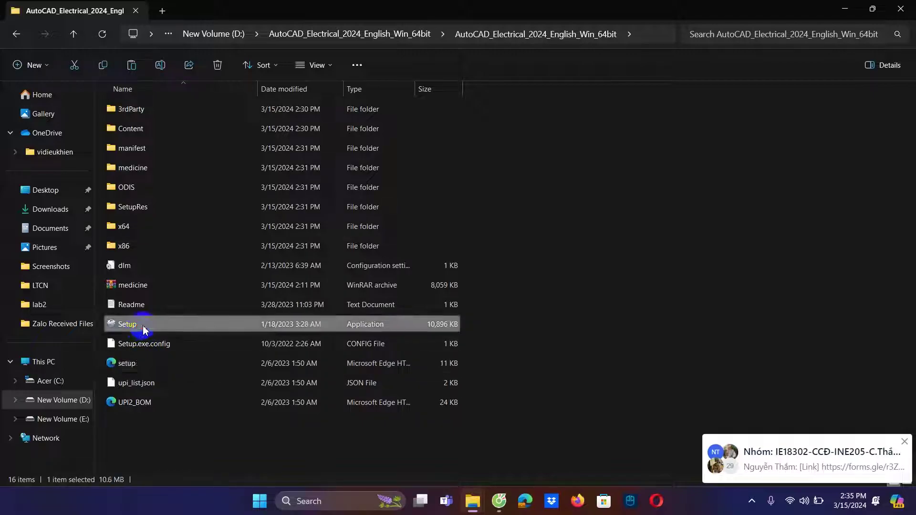
# Step: Run Setup as administrator and move the Autodesk Install window aside while it prepares
pyautogui.rightClick(235, 326)
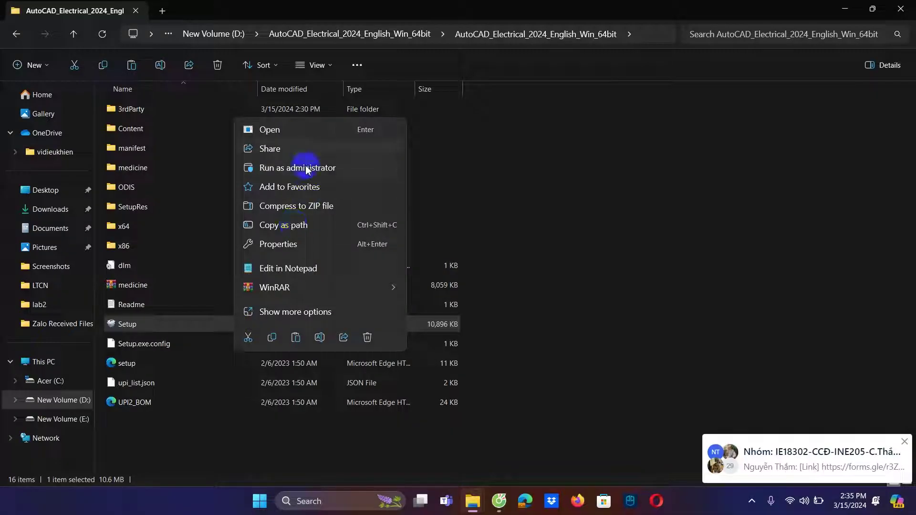
pyautogui.click(307, 168)
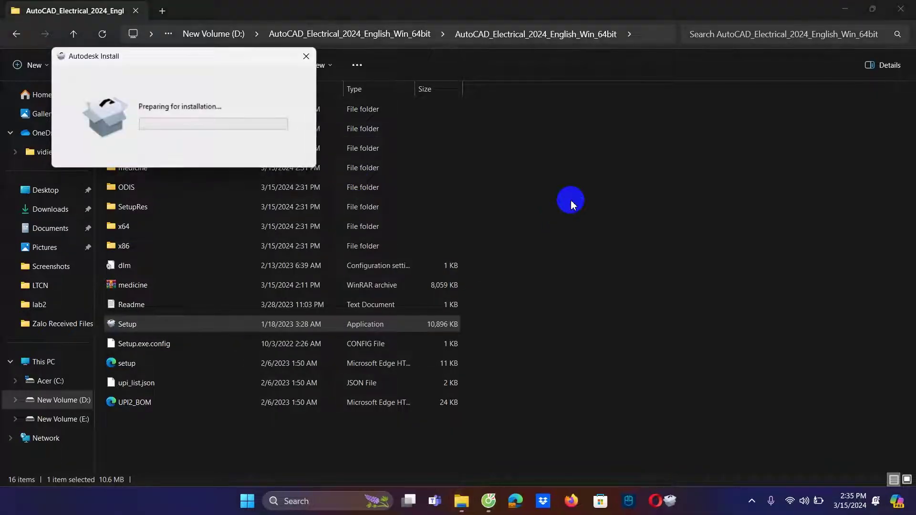
pyautogui.moveTo(209, 62); pyautogui.dragTo(615, 162)
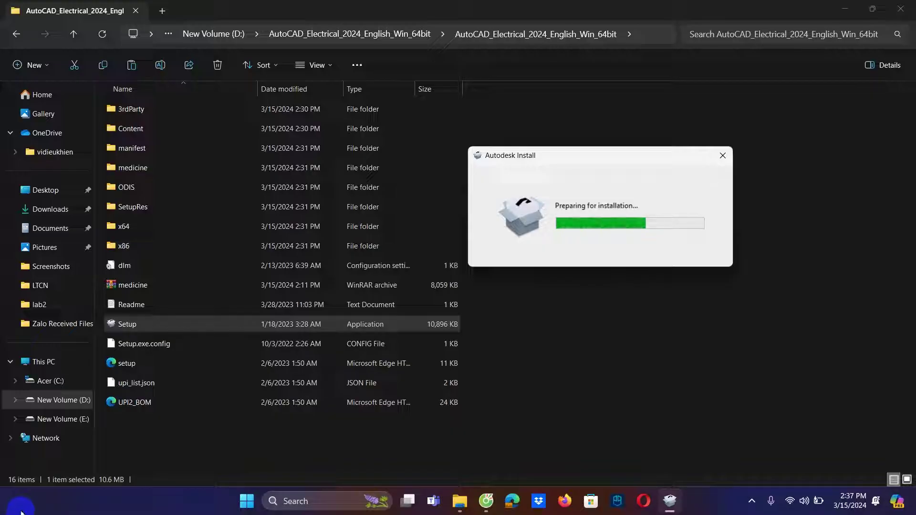
pyautogui.moveTo(627, 159); pyautogui.dragTo(486, 143)
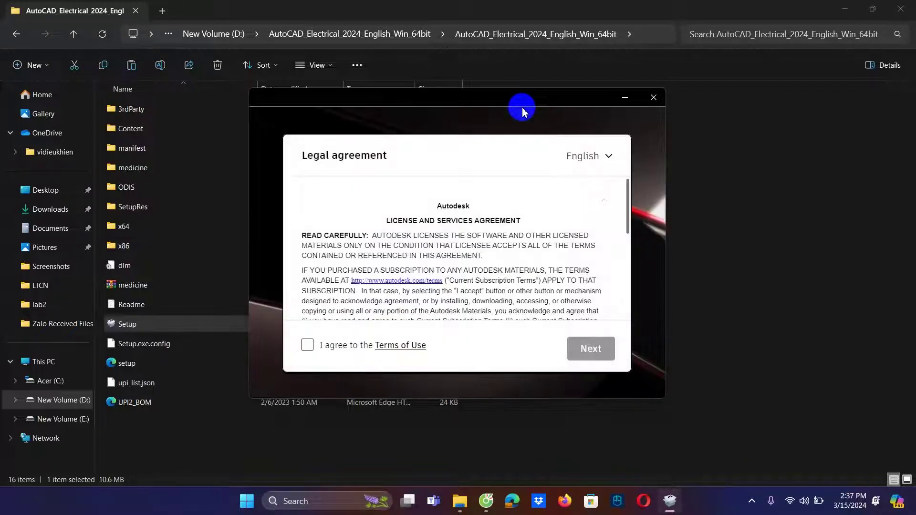
# Step: Accept the legal agreement and start installing AutoCAD Electrical 2024 with the default install locations
pyautogui.click(337, 346)
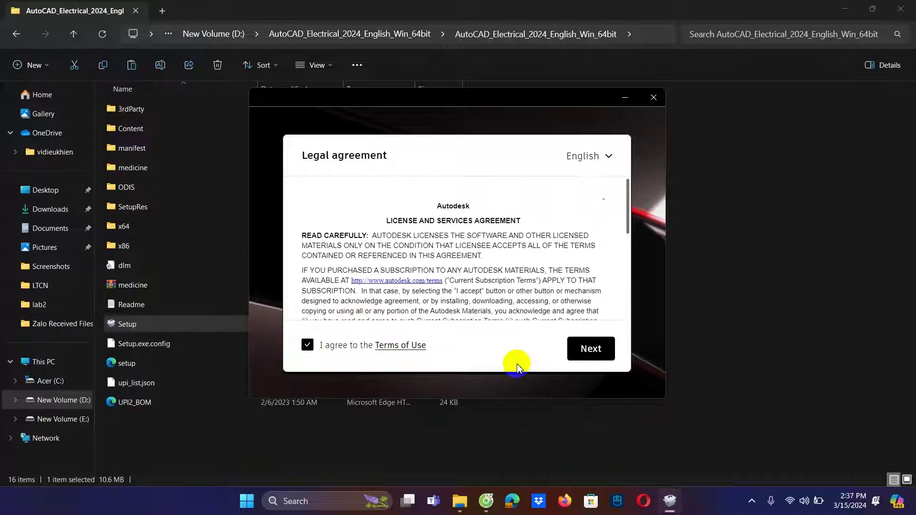
pyautogui.scroll(-5, 568, 305)
pyautogui.scroll(-3, 568, 305)
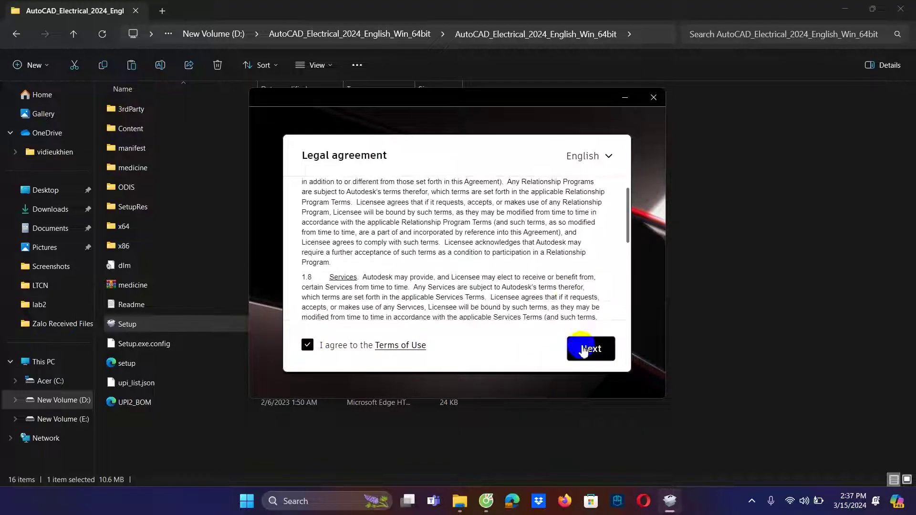
pyautogui.click(591, 348)
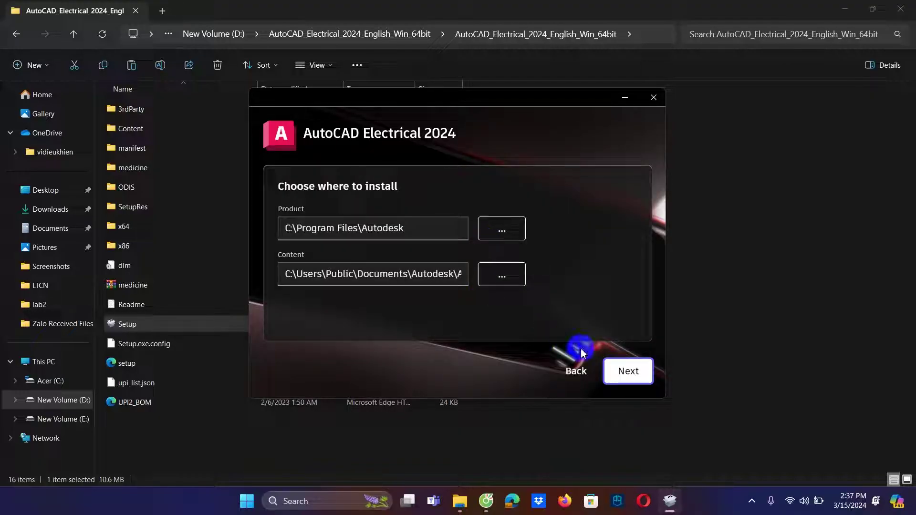
pyautogui.click(628, 371)
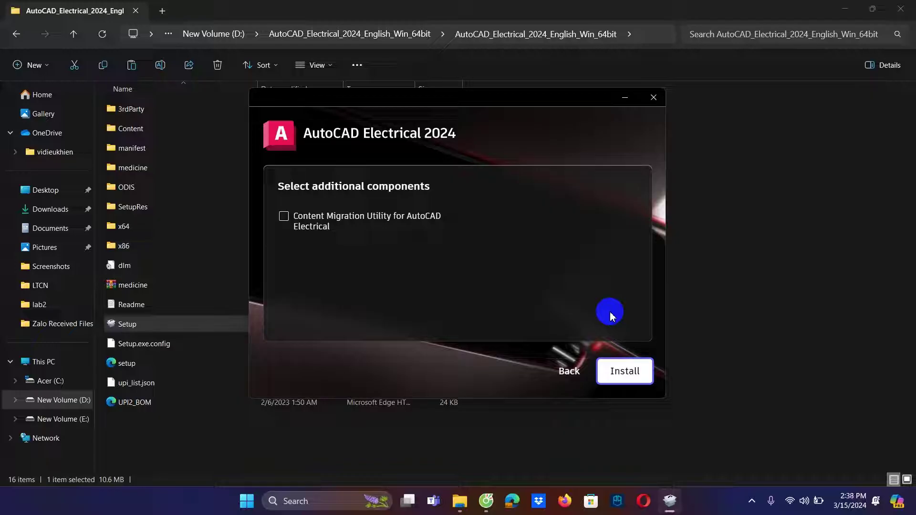
pyautogui.click(612, 373)
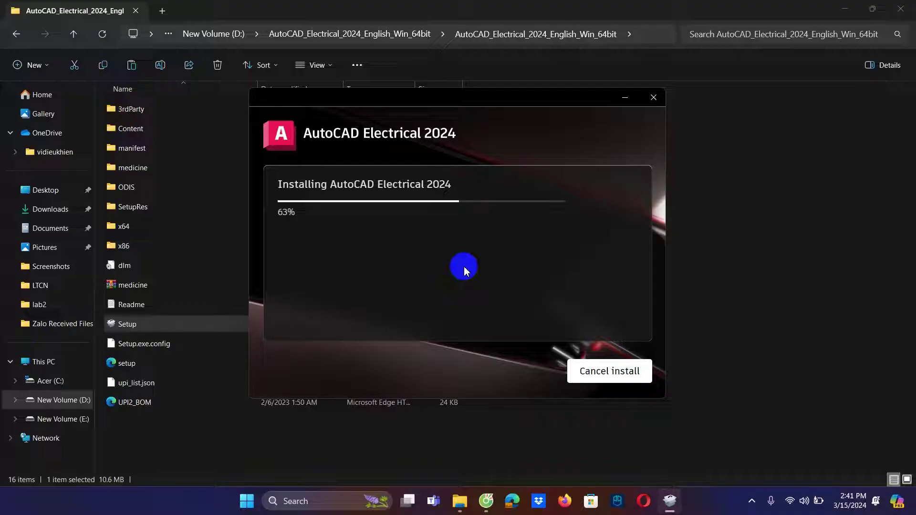
pyautogui.click(752, 503)
# Step: Close the hidden tray icons panel while the installation finishes
pyautogui.click(705, 499)
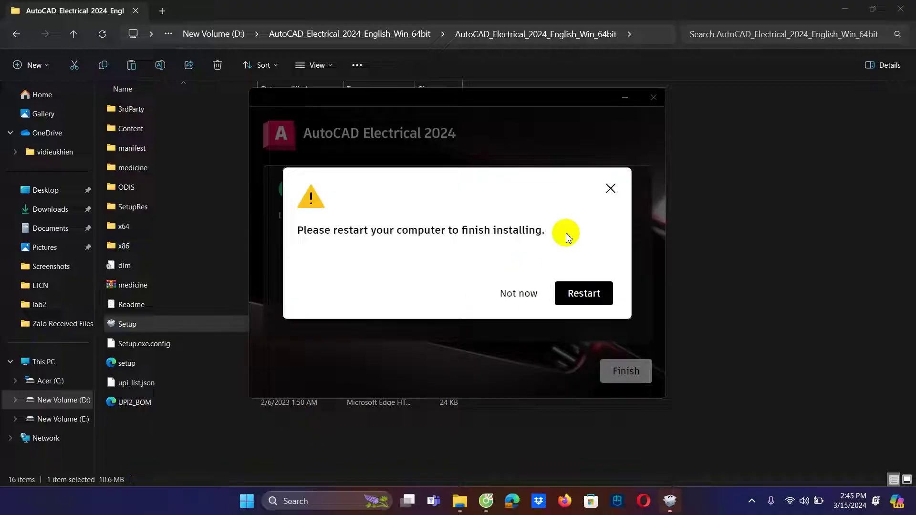
# Step: Decline the restart, close the finished installer and show the hidden tray icons
pyautogui.click(519, 293)
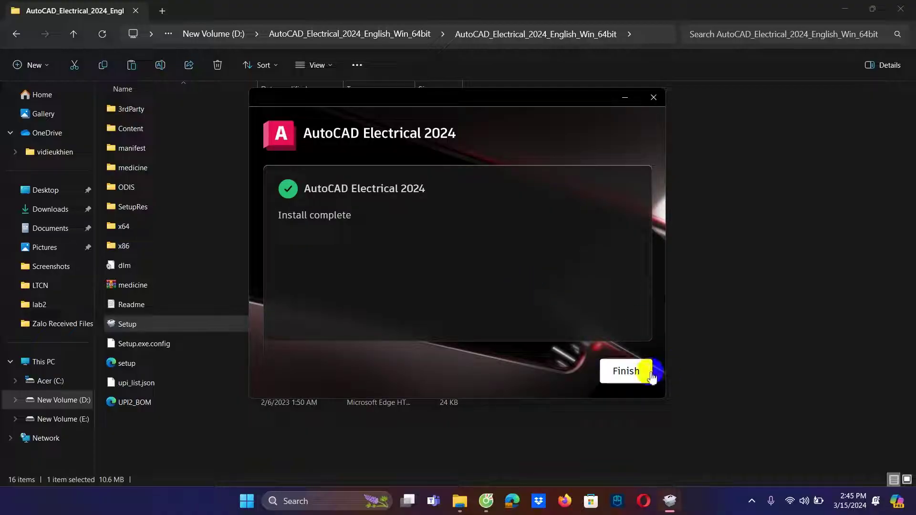
pyautogui.click(629, 371)
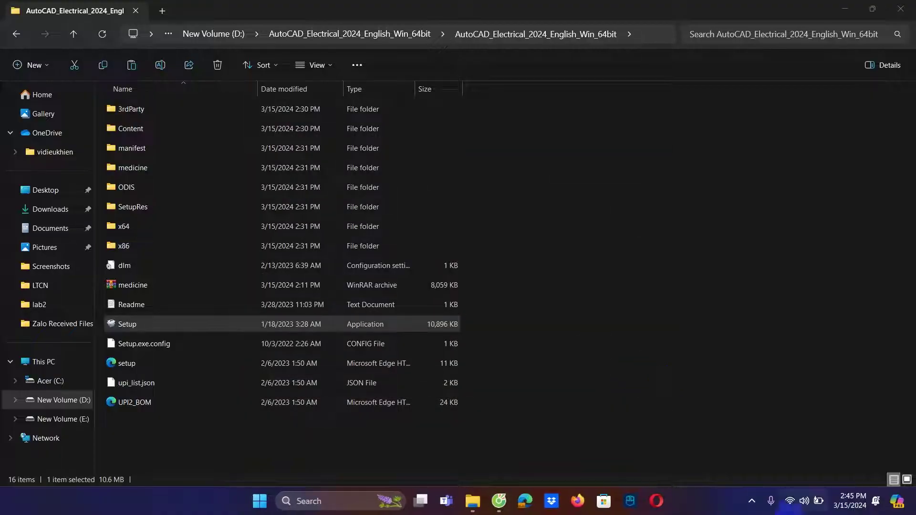
pyautogui.click(752, 501)
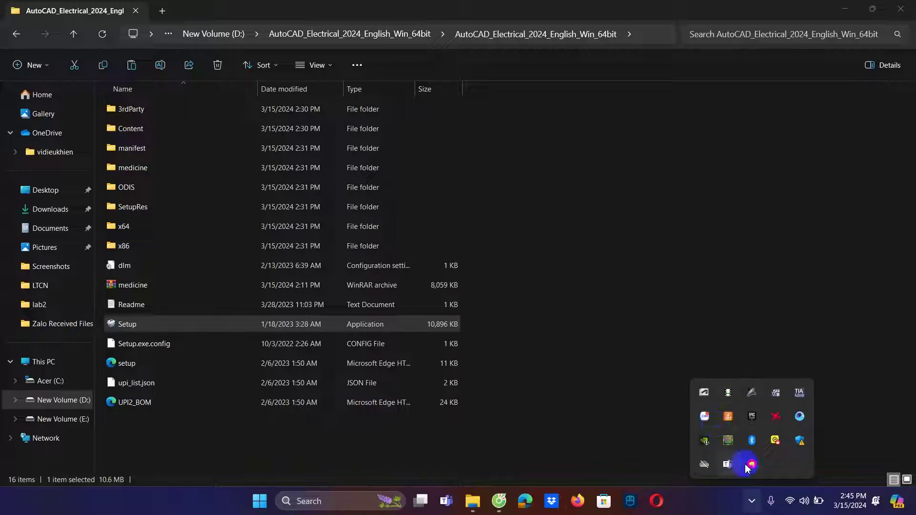
# Step: Open the Virus & threat protection settings in Windows Security
pyautogui.click(800, 440)
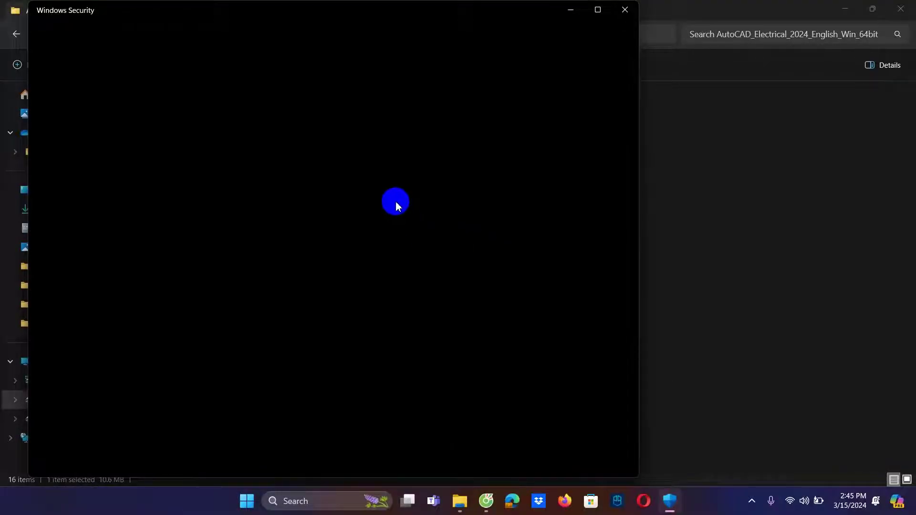
pyautogui.click(305, 365)
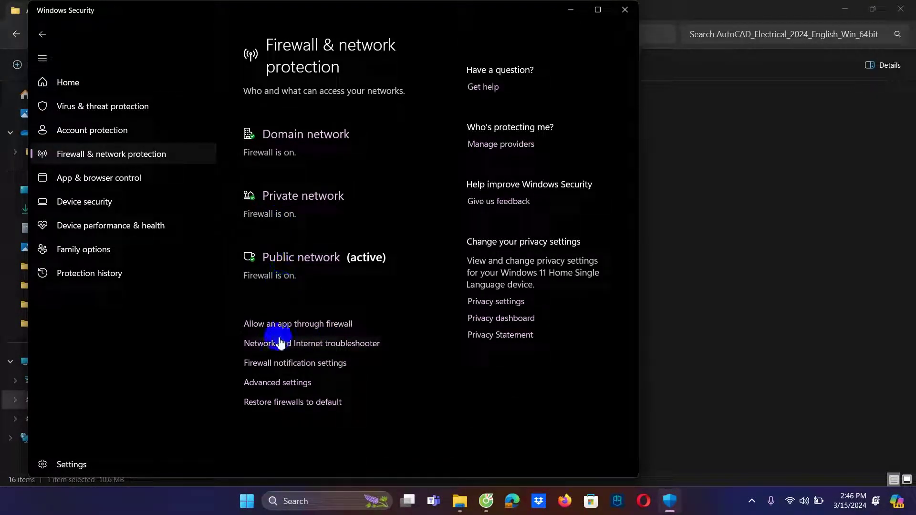
pyautogui.click(88, 108)
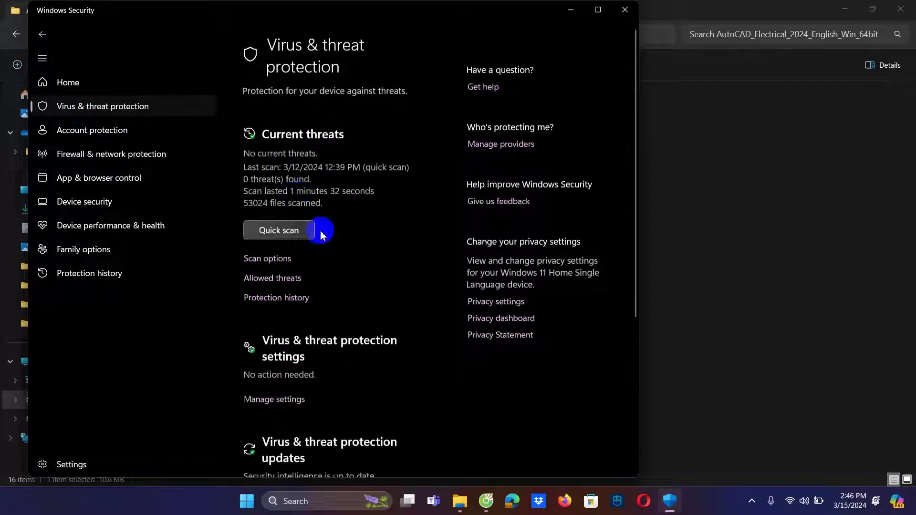
pyautogui.click(274, 400)
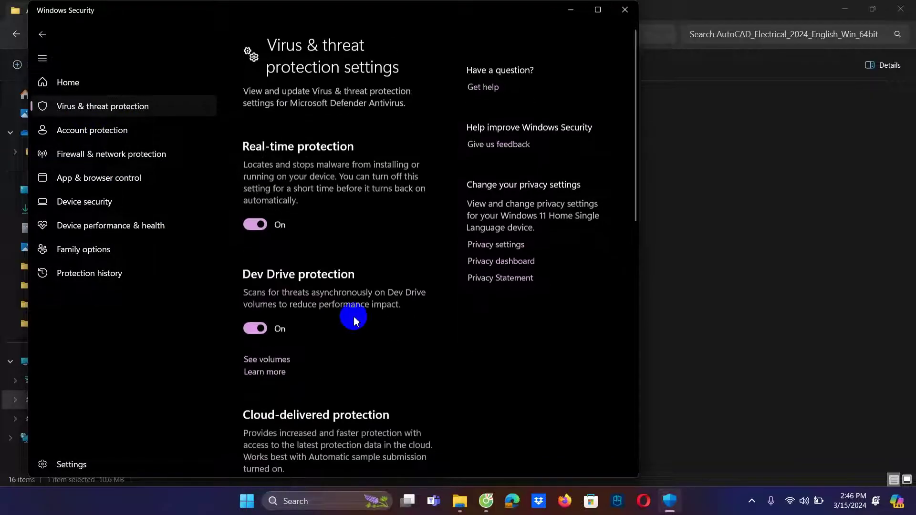
# Step: Switch off real-time, cloud-delivered, sample submission and tamper protection, then close Windows Security
pyautogui.click(253, 226)
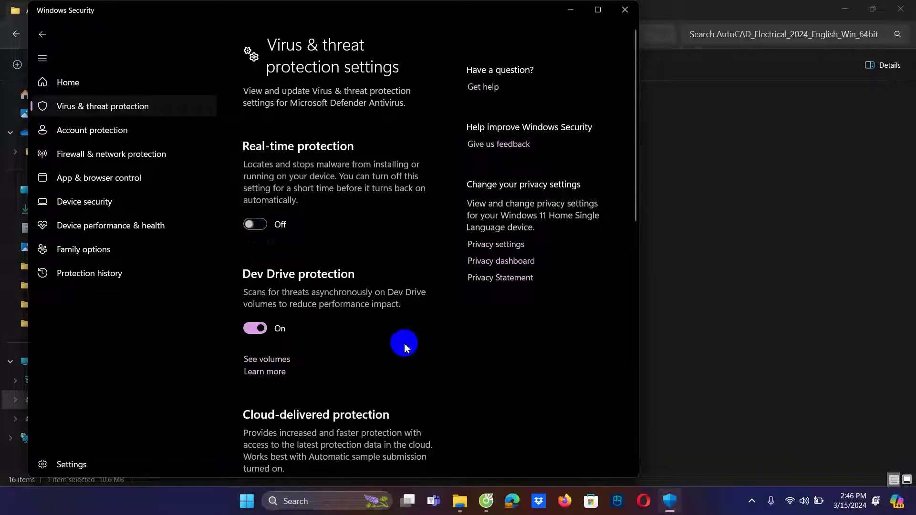
pyautogui.scroll(-5, 303, 346)
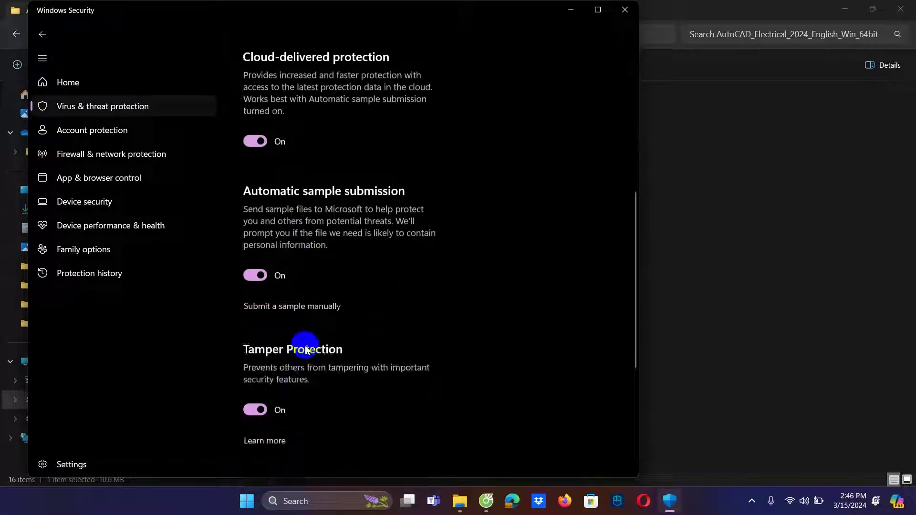
pyautogui.click(260, 141)
pyautogui.click(261, 297)
pyautogui.scroll(-2, 262, 331)
pyautogui.scroll(-2, 262, 332)
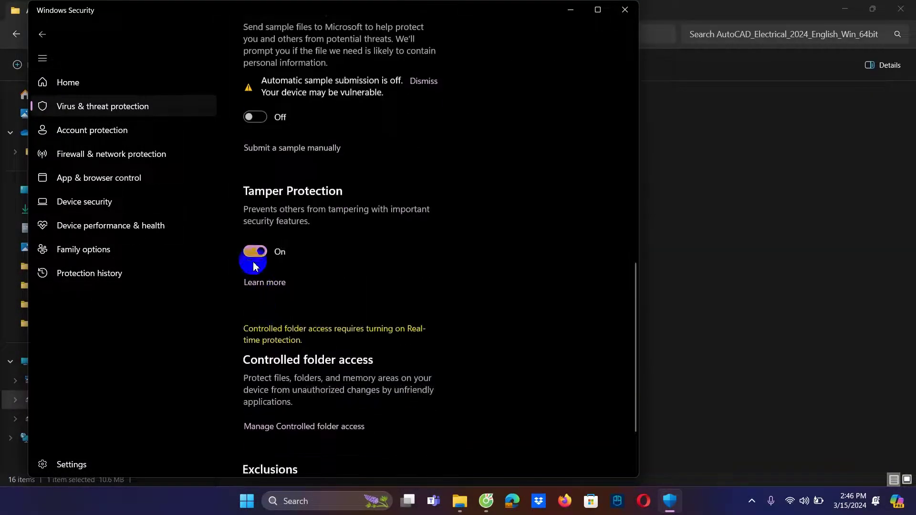
pyautogui.click(255, 253)
pyautogui.scroll(-3, 291, 305)
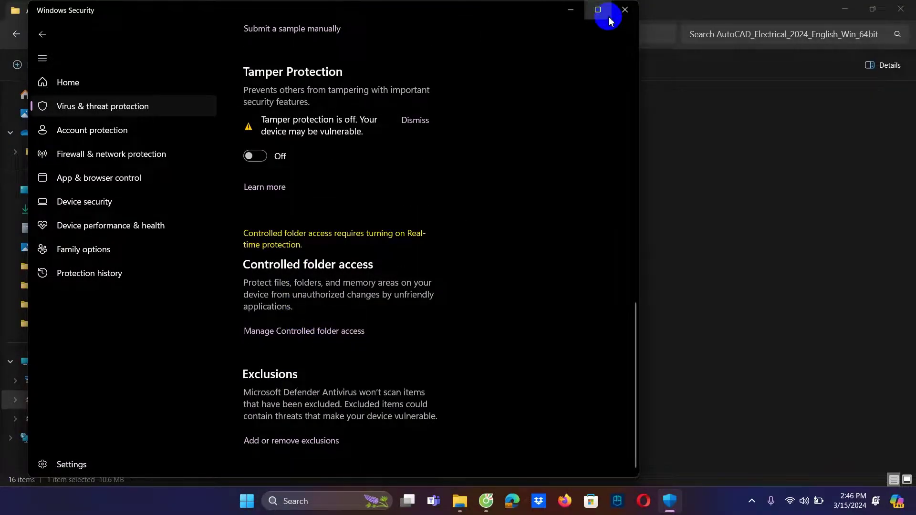
pyautogui.click(625, 10)
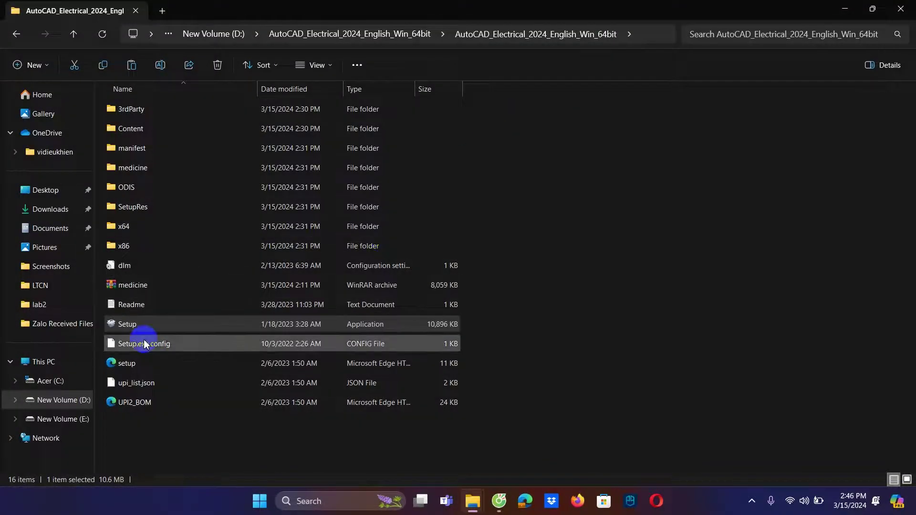
# Step: Run the installer in medicine > Autodesk License Patcher Installer as administrator
pyautogui.doubleClick(145, 168)
pyautogui.doubleClick(162, 115)
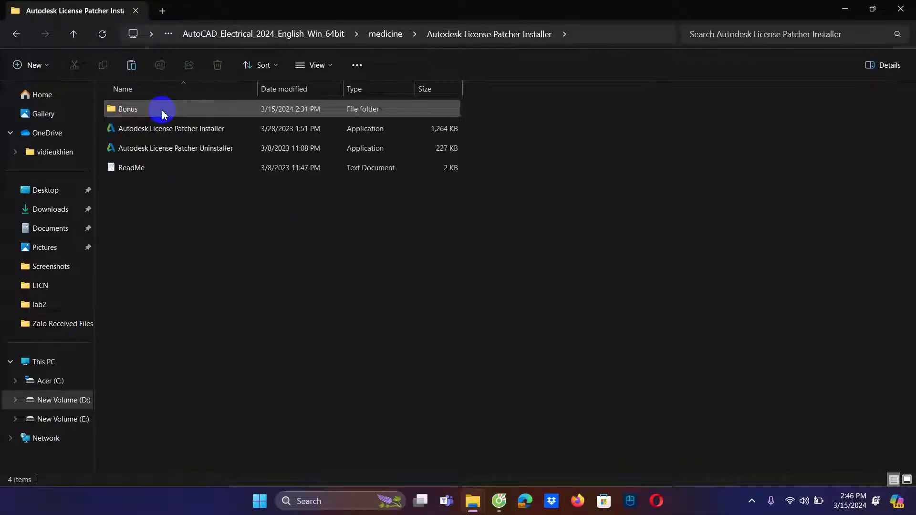
pyautogui.rightClick(143, 134)
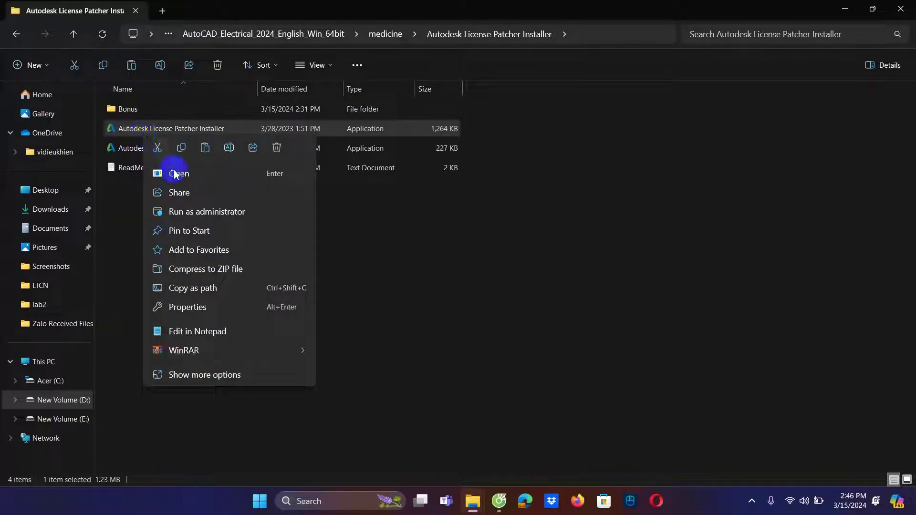
pyautogui.click(190, 212)
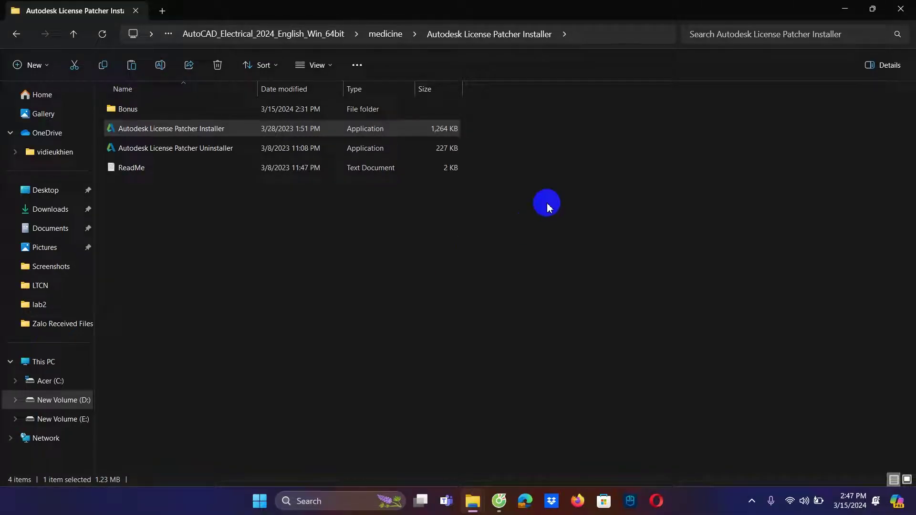
# Step: Close File Explorer, refresh the desktop and launch AutoCAD Electrical 2024
pyautogui.click(897, 9)
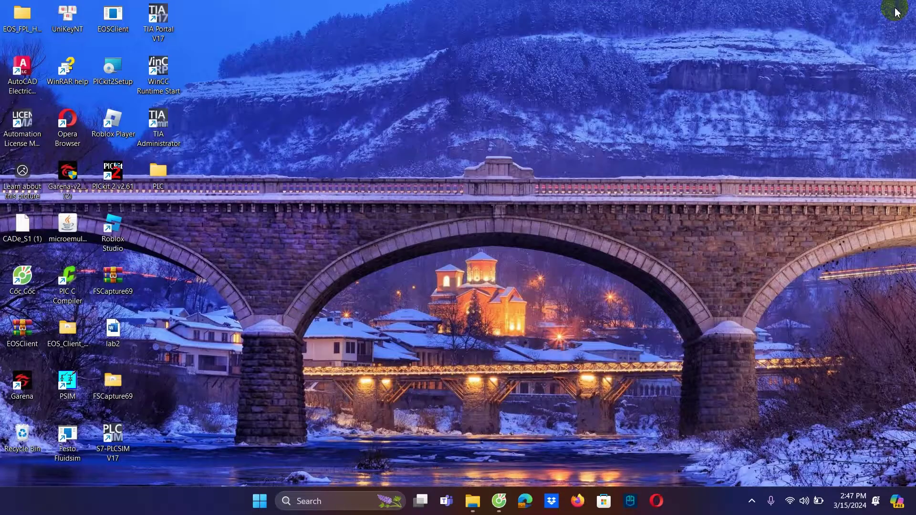
pyautogui.rightClick(391, 201)
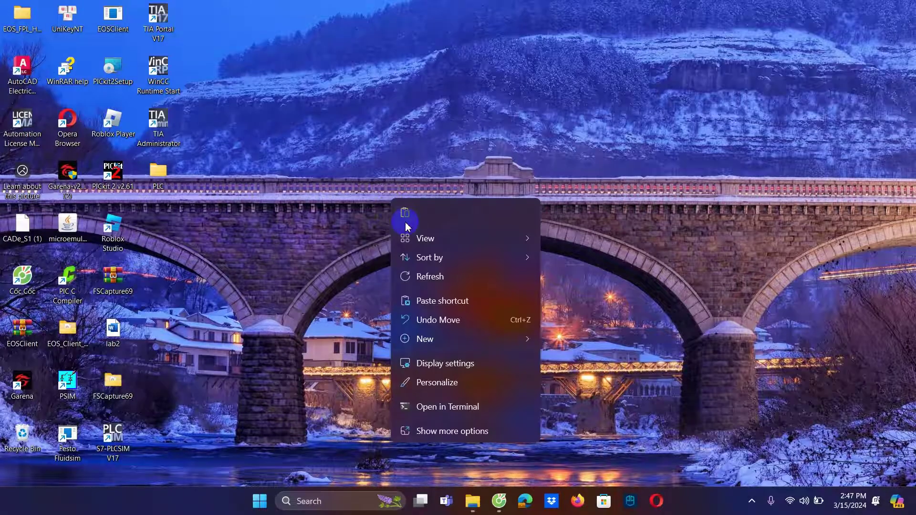
pyautogui.click(424, 282)
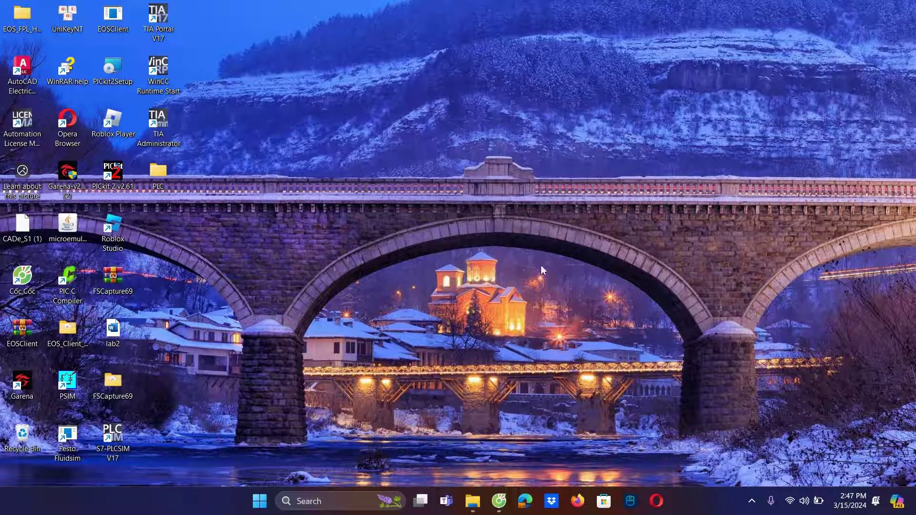
pyautogui.doubleClick(28, 82)
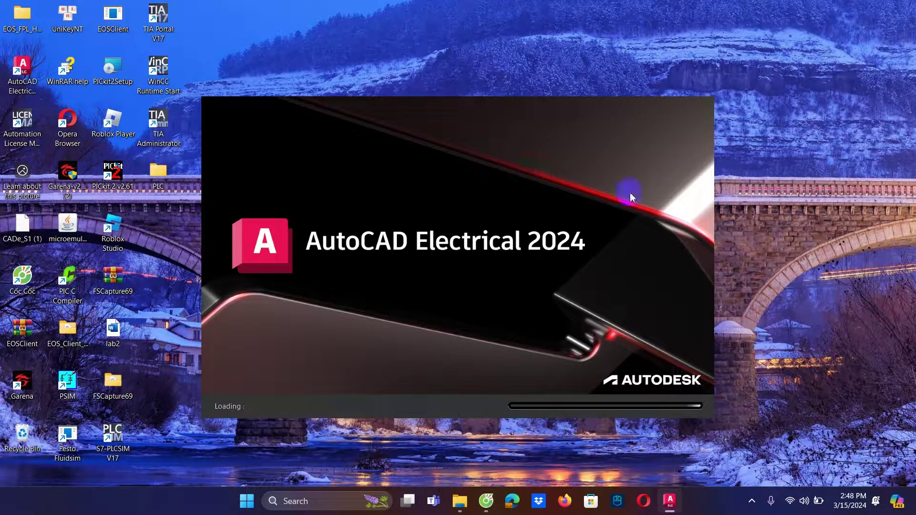
# Step: Repeatedly refresh the desktop while AutoCAD Electrical 2024 loads
pyautogui.rightClick(790, 102)
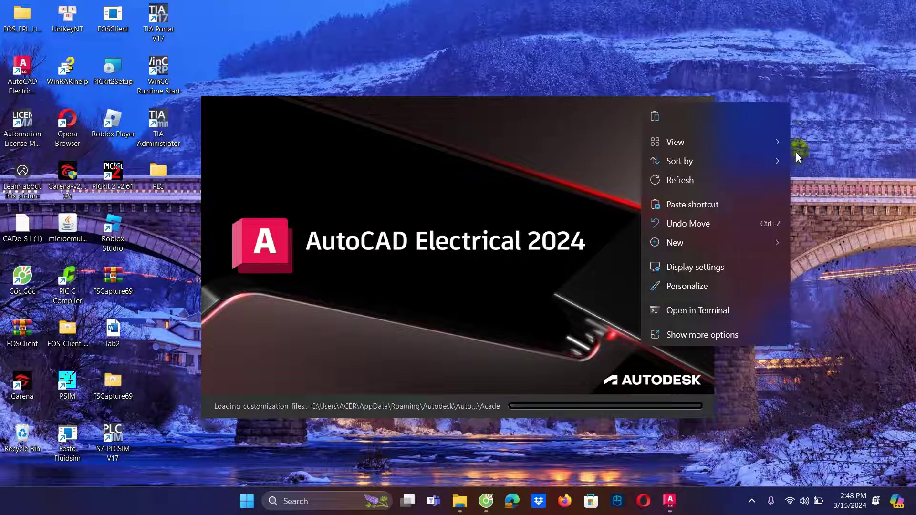
pyautogui.click(726, 180)
pyautogui.click(602, 221)
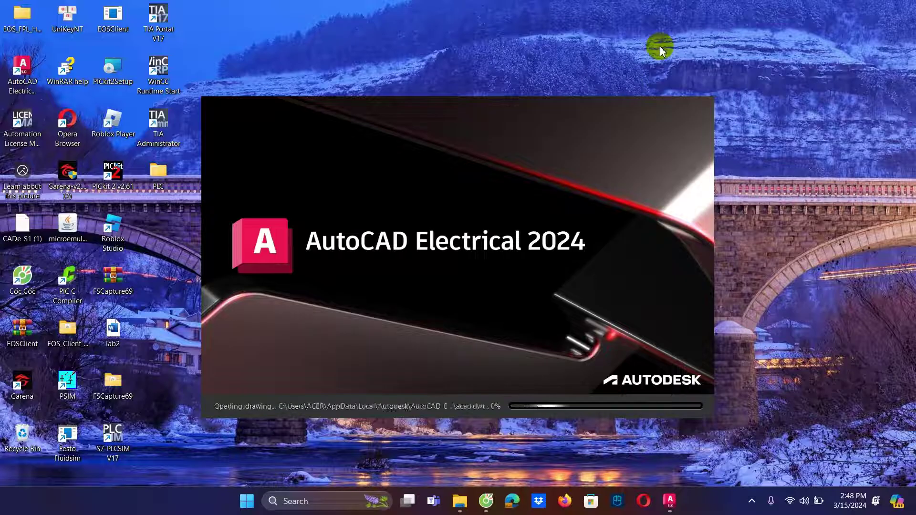
pyautogui.rightClick(824, 80)
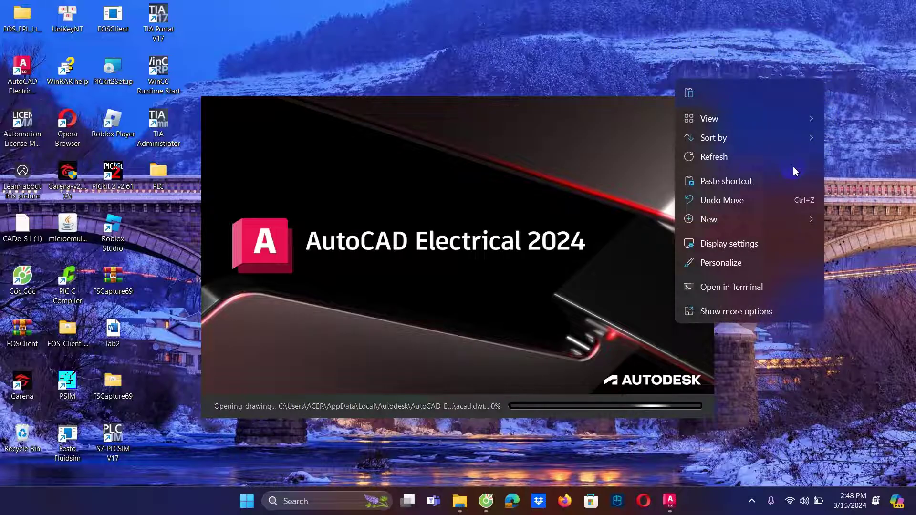
pyautogui.click(734, 160)
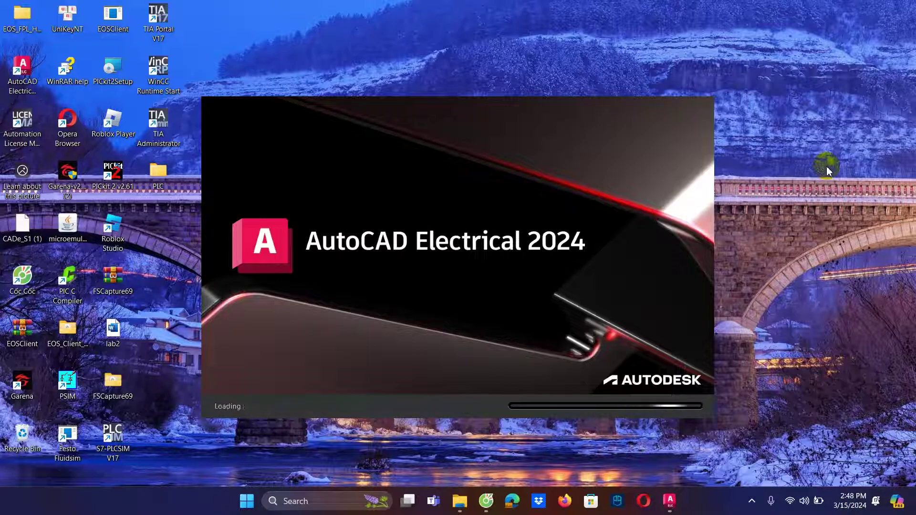
pyautogui.rightClick(762, 75)
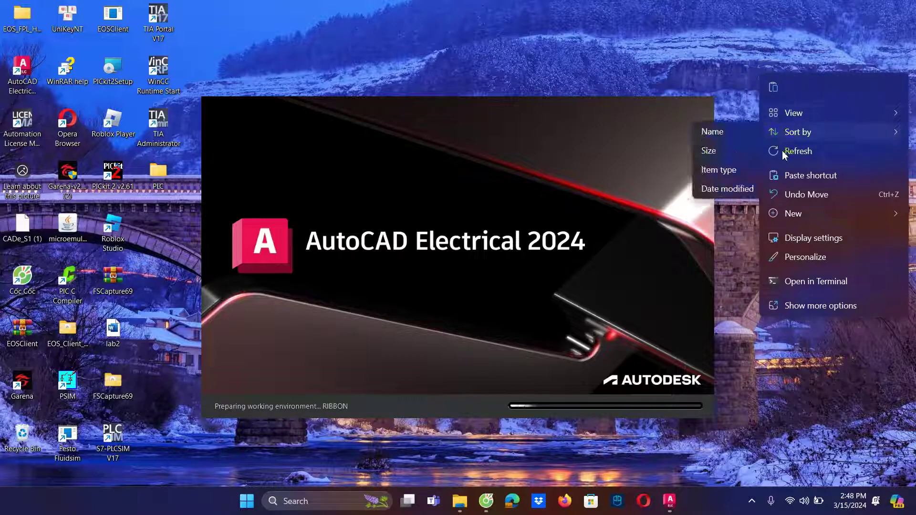
pyautogui.click(783, 155)
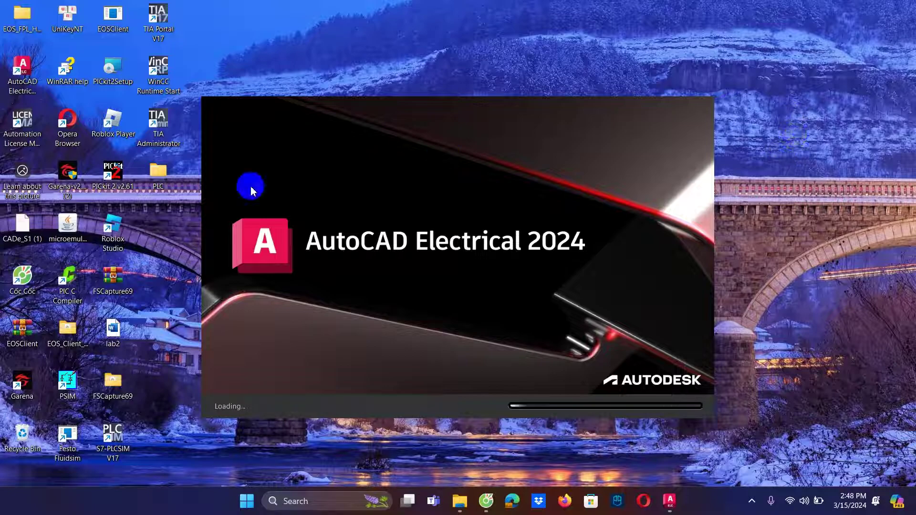
pyautogui.rightClick(619, 5)
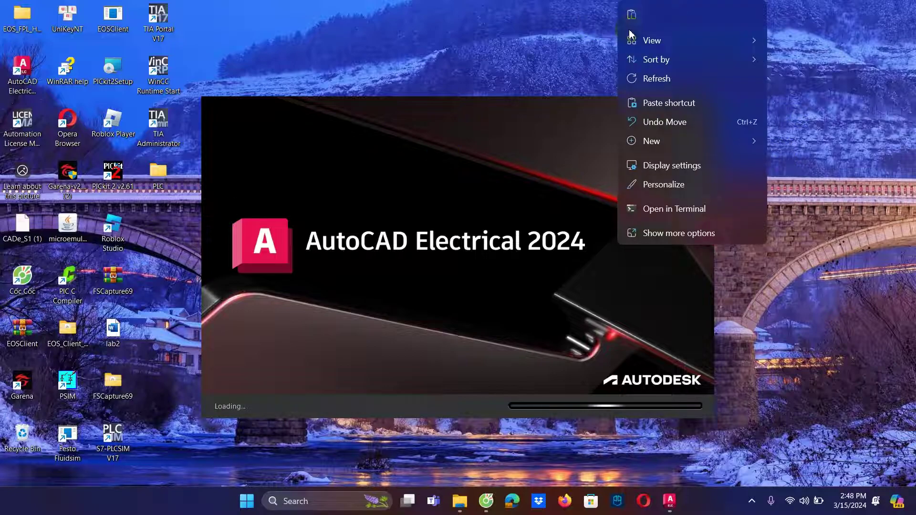
pyautogui.click(649, 79)
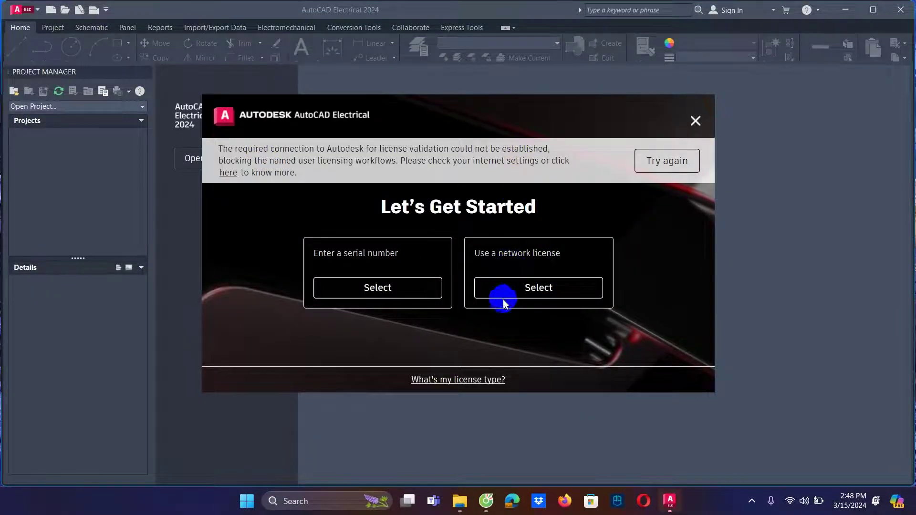
# Step: Get past the licensing prompt to the Start page and start a new drawing with Ctrl+N
pyautogui.click(509, 292)
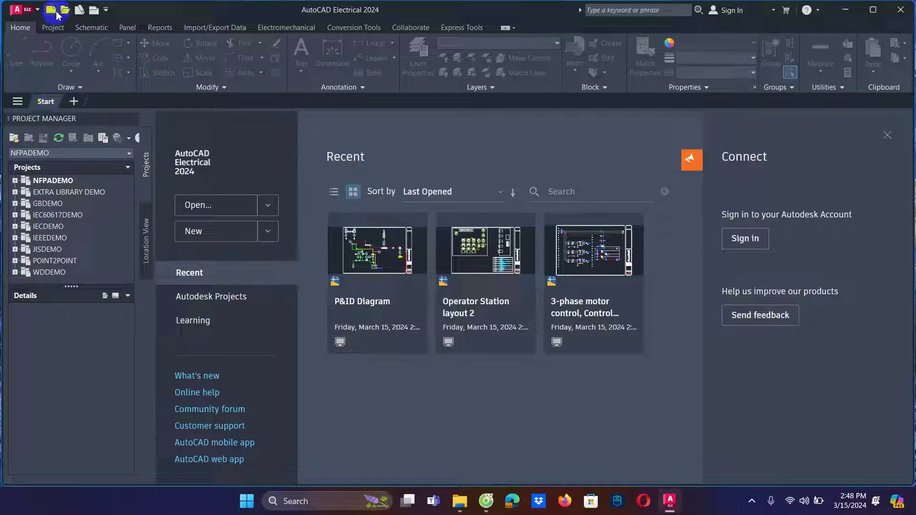
pyautogui.hotkey('ctrl', 'n')
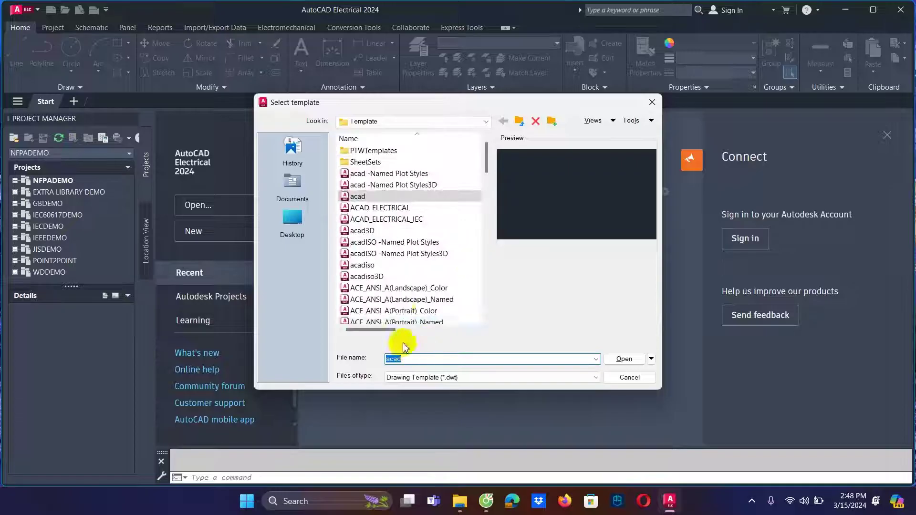
# Step: Create an acad-template drawing and new project 123 copying Iec60617Demo settings, then view its details
pyautogui.doubleClick(365, 197)
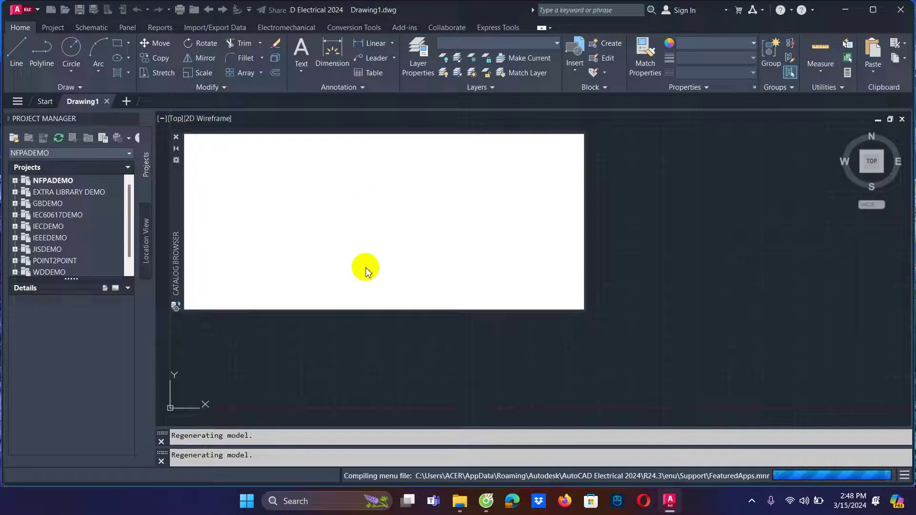
pyautogui.click(176, 139)
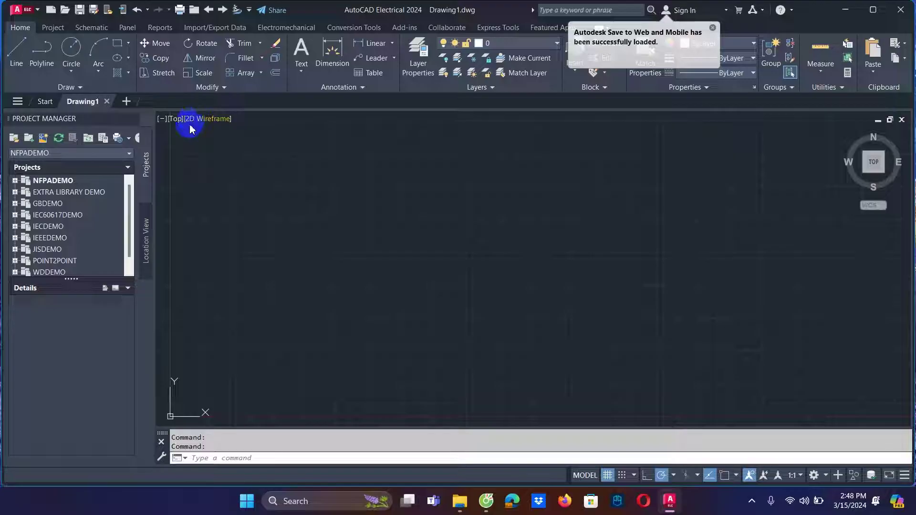
pyautogui.click(32, 139)
pyautogui.write('123')
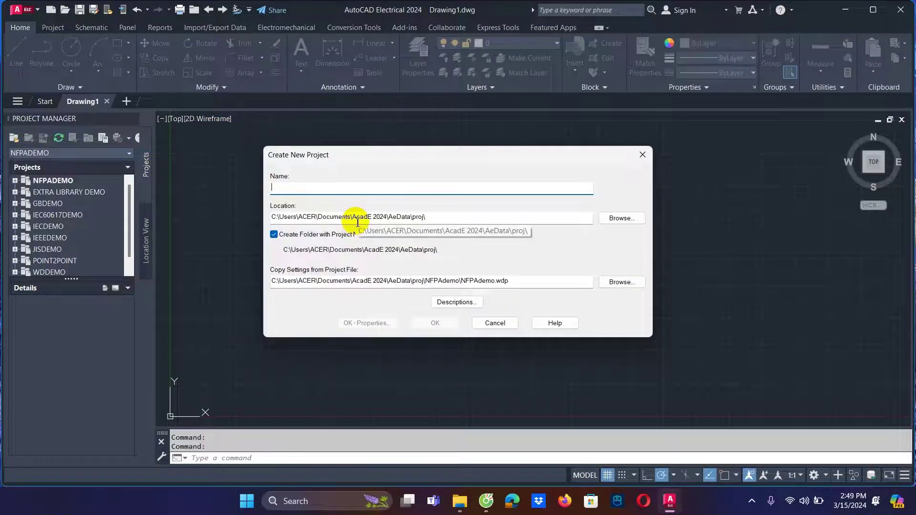
pyautogui.click(621, 282)
pyautogui.click(519, 121)
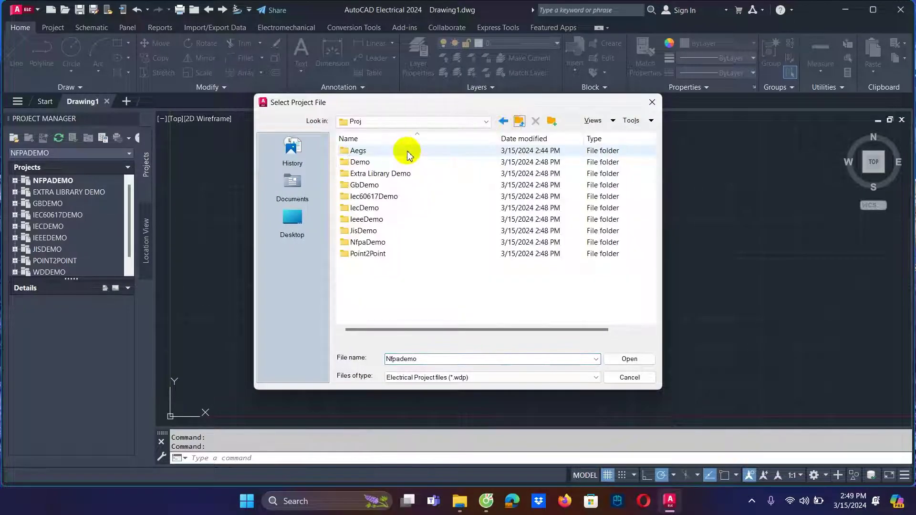
pyautogui.doubleClick(361, 197)
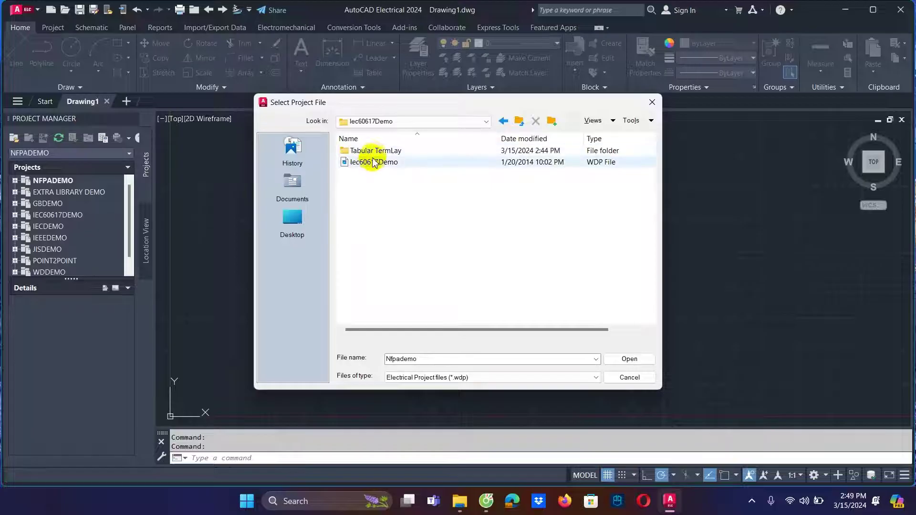
pyautogui.doubleClick(374, 163)
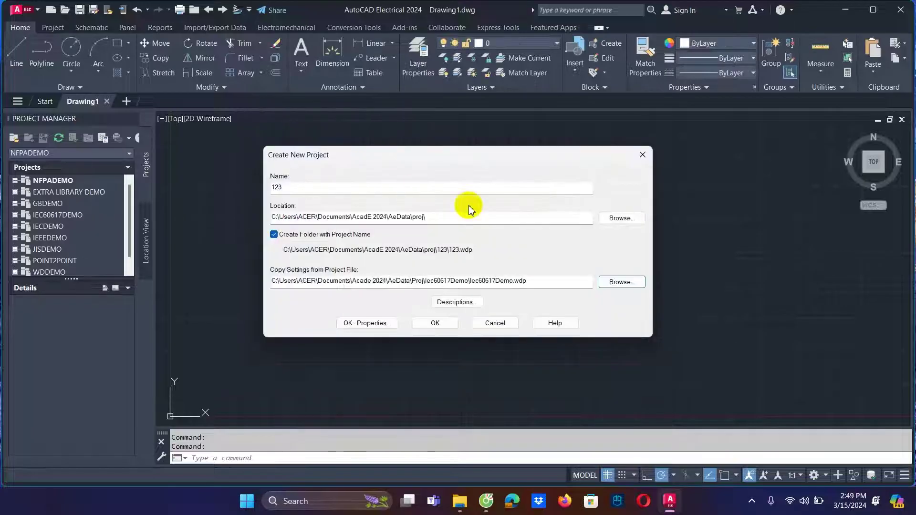
pyautogui.click(434, 325)
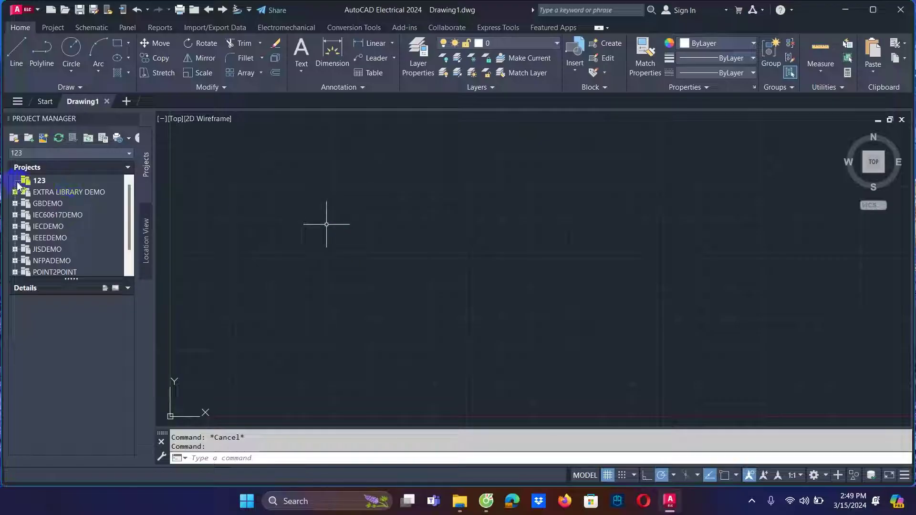
pyautogui.click(40, 181)
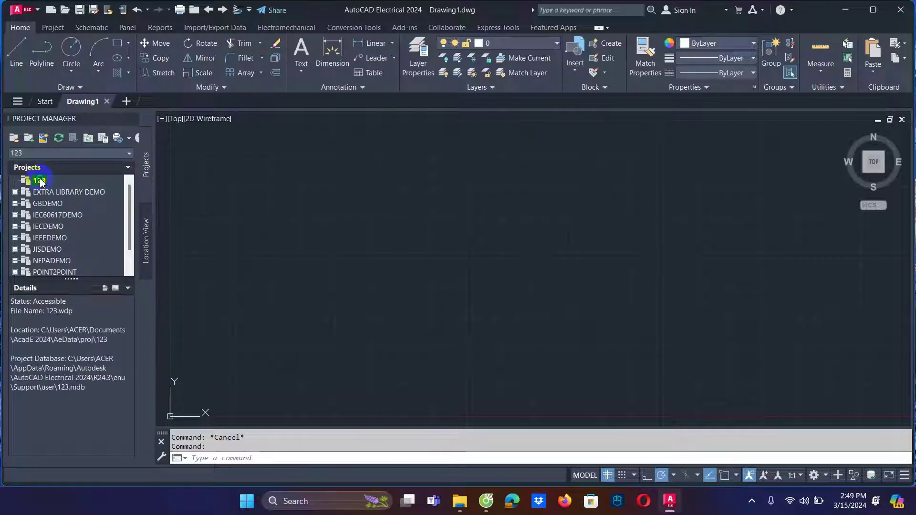
# Step: Create a new drawing named 345 in project 123, dismissing the missing title block warning
pyautogui.rightClick(40, 181)
pyautogui.click(76, 344)
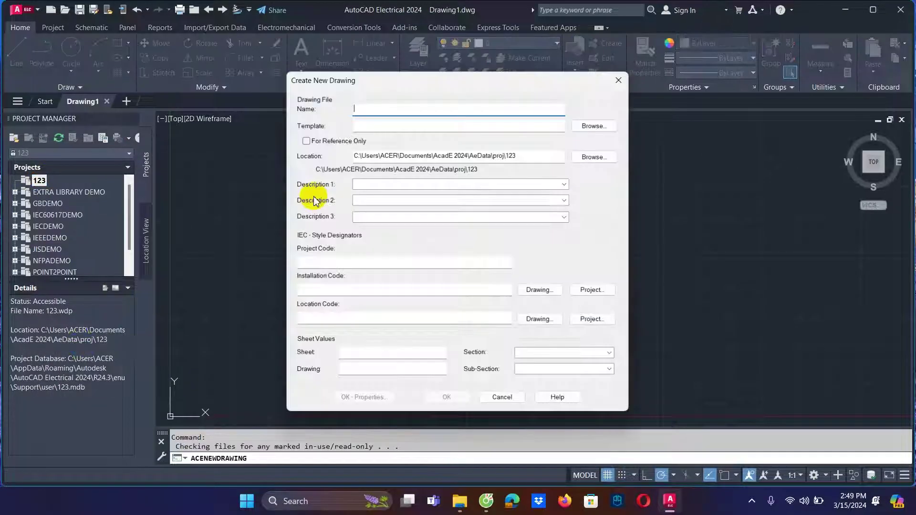
pyautogui.write('345')
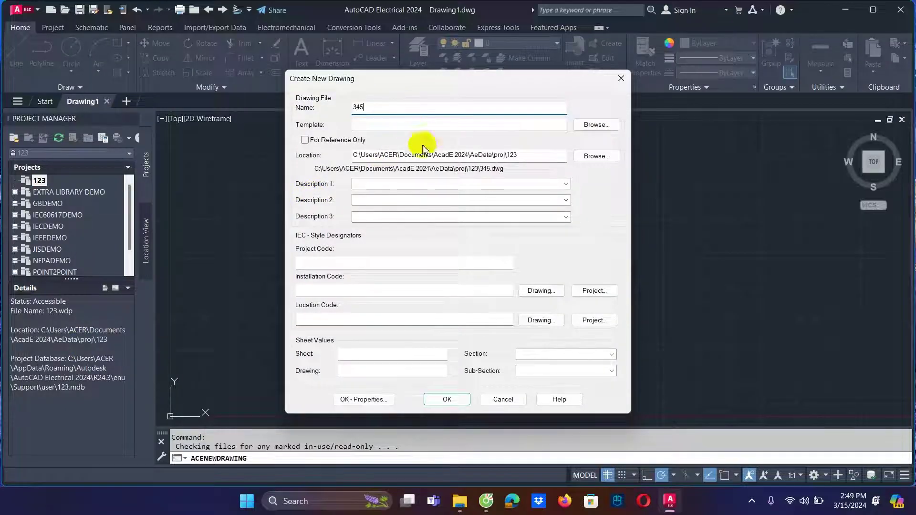
pyautogui.click(439, 406)
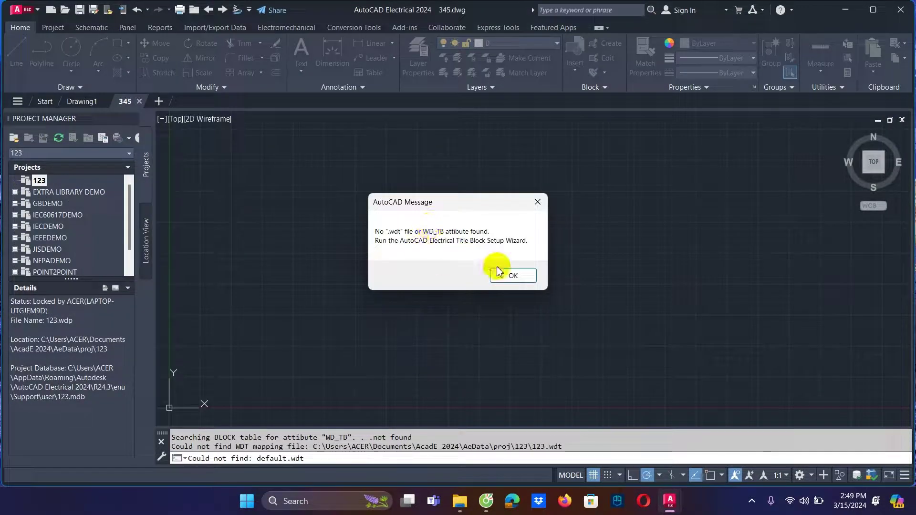
pyautogui.click(496, 277)
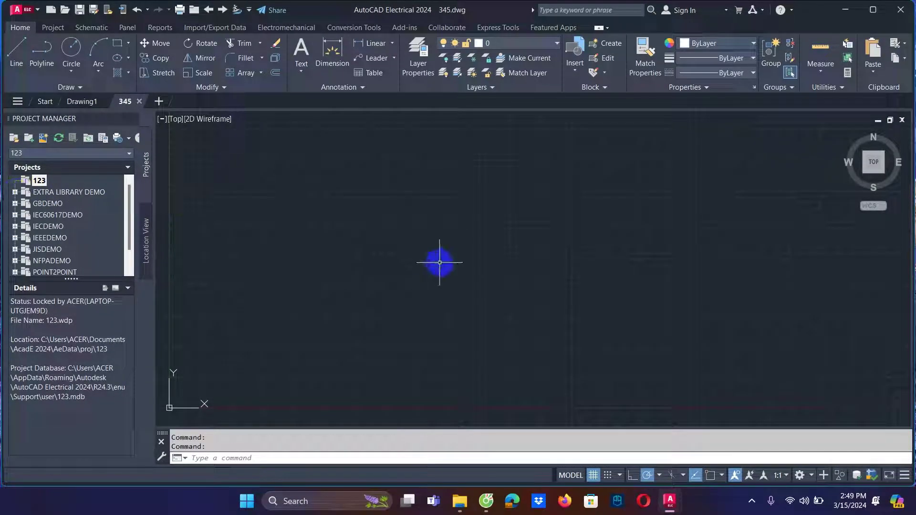
# Step: Expand project 123, select drawing 345, and bring up the Schematic tools
pyautogui.click(15, 181)
pyautogui.click(58, 192)
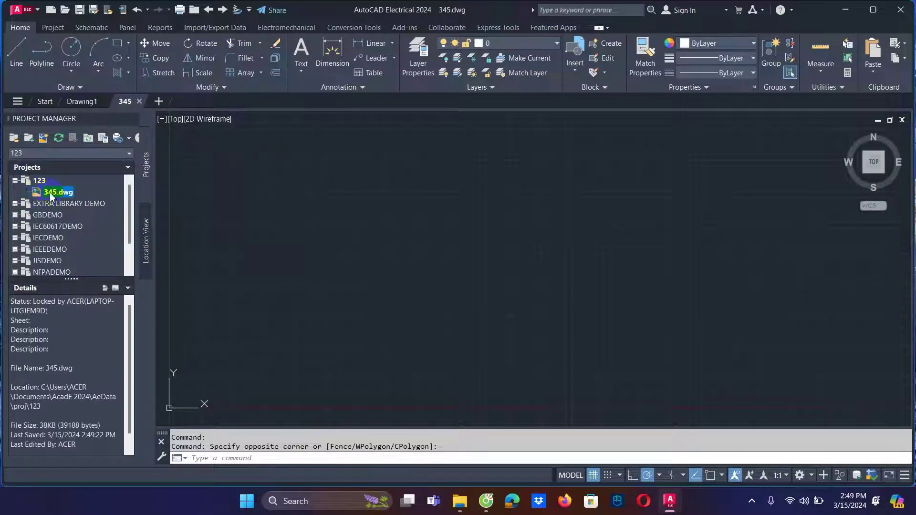
pyautogui.click(92, 32)
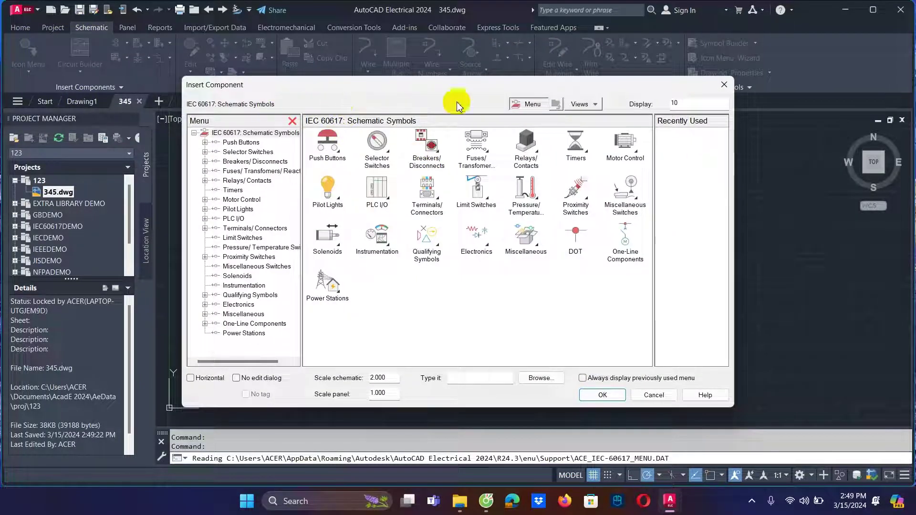
# Step: Insert the normally open IEC push-button symbol into drawing 345 with tag SF1
pyautogui.click(205, 142)
pyautogui.click(327, 148)
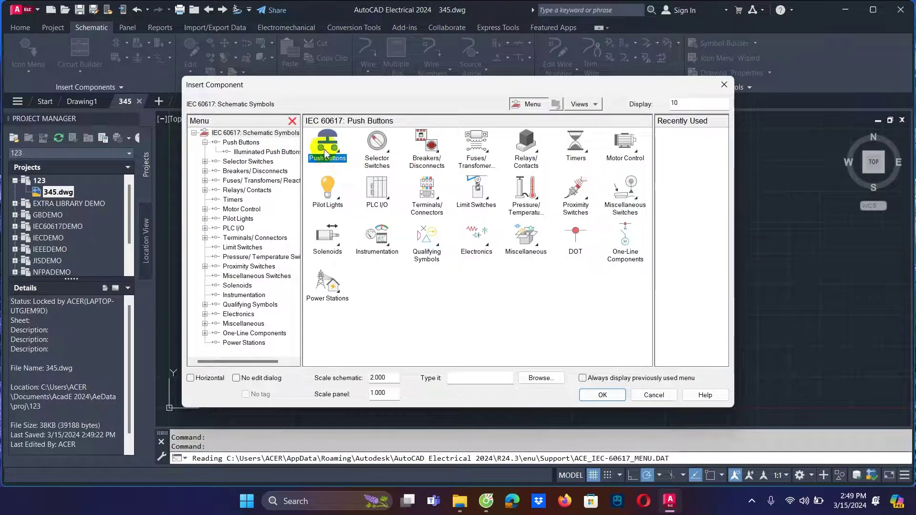
pyautogui.doubleClick(325, 151)
pyautogui.click(340, 143)
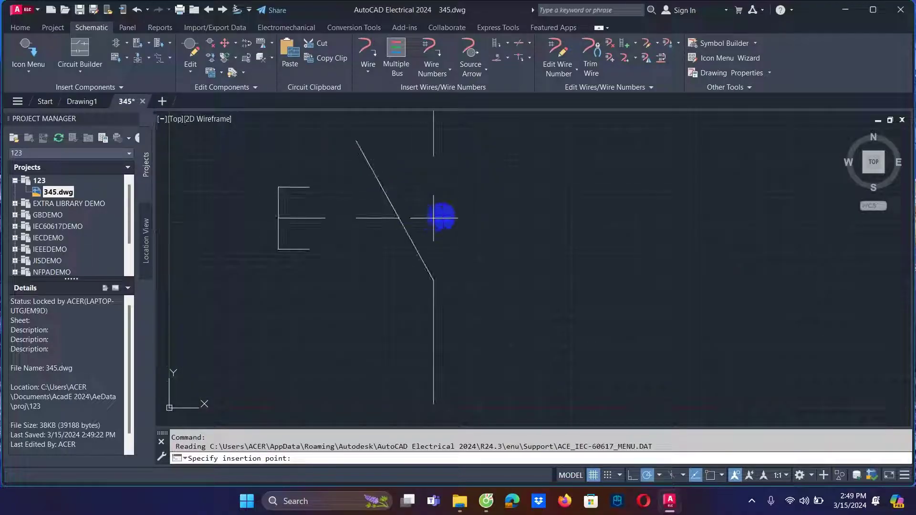
pyautogui.click(449, 244)
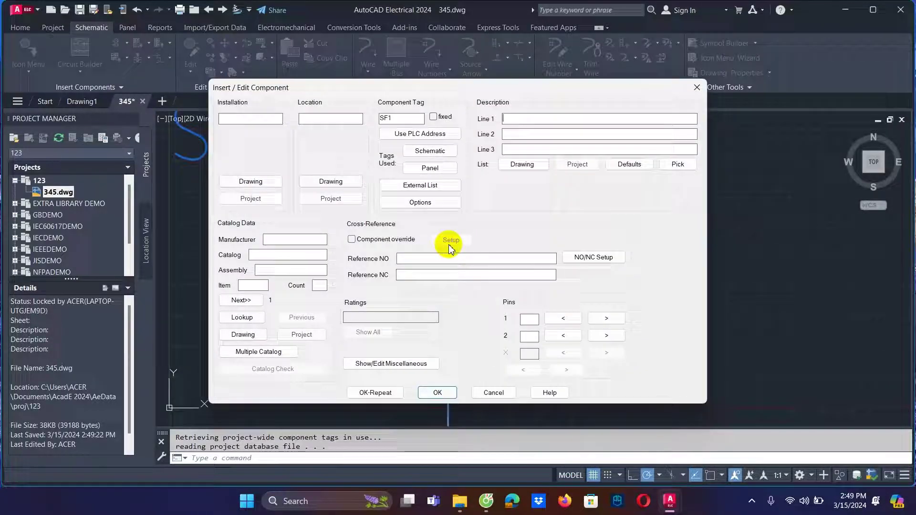
pyautogui.click(429, 395)
# Step: Select the SF1 push button and stretch it by one of its grip points
pyautogui.scroll(-5, 476, 297)
pyautogui.scroll(3, 476, 296)
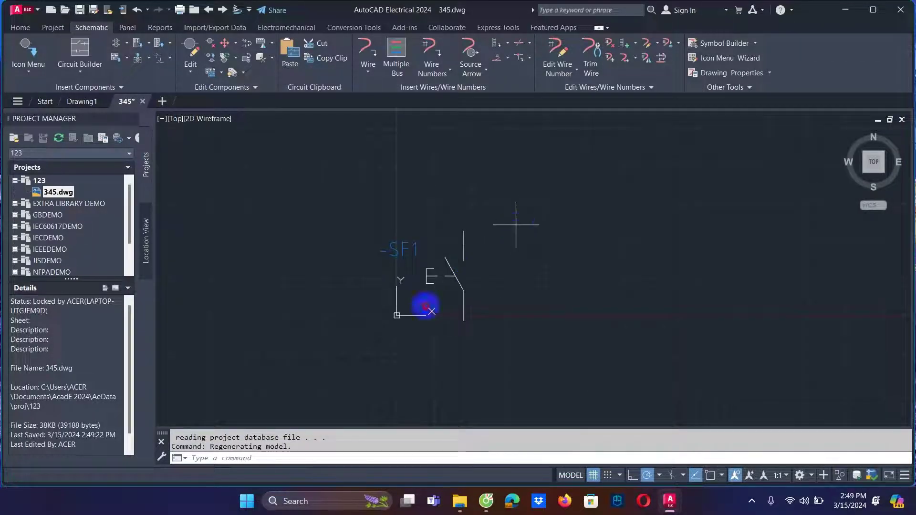
pyautogui.click(423, 310)
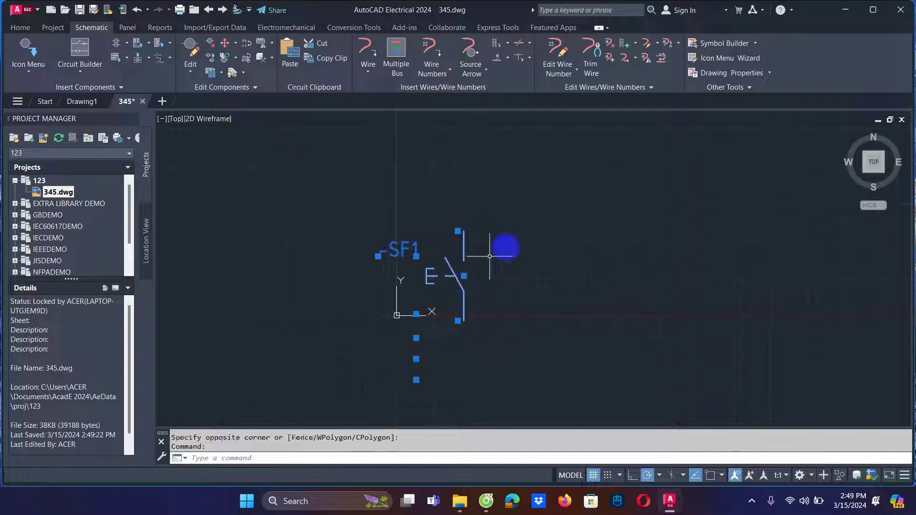
pyautogui.click(464, 276)
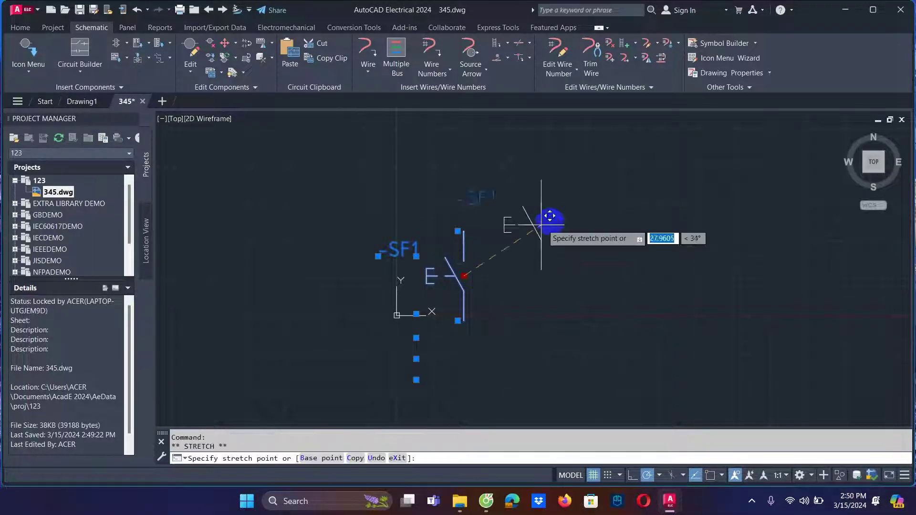
pyautogui.scroll(-3, 551, 220)
pyautogui.moveTo(528, 259)
pyautogui.mouseDown(button='middle')
pyautogui.moveTo(556, 269)
pyautogui.moveTo(538, 288)
pyautogui.mouseUp(button='middle')
pyautogui.click(537, 287)
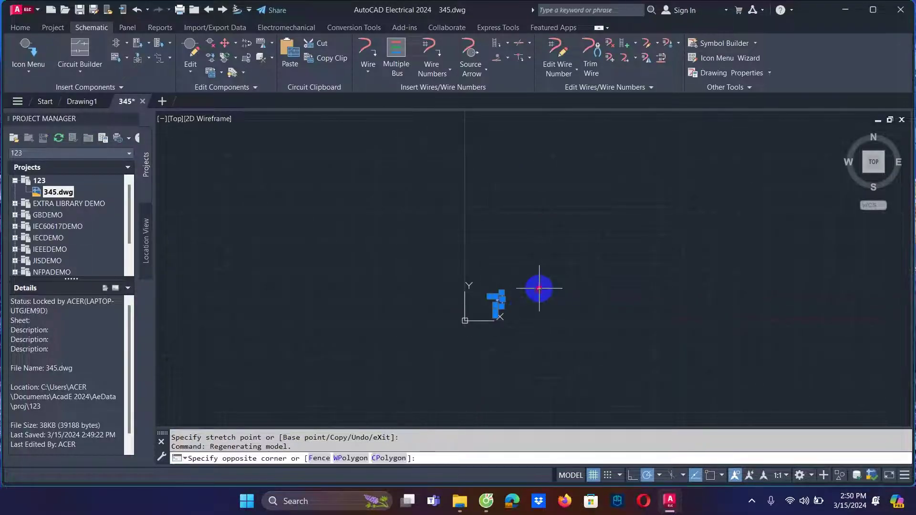